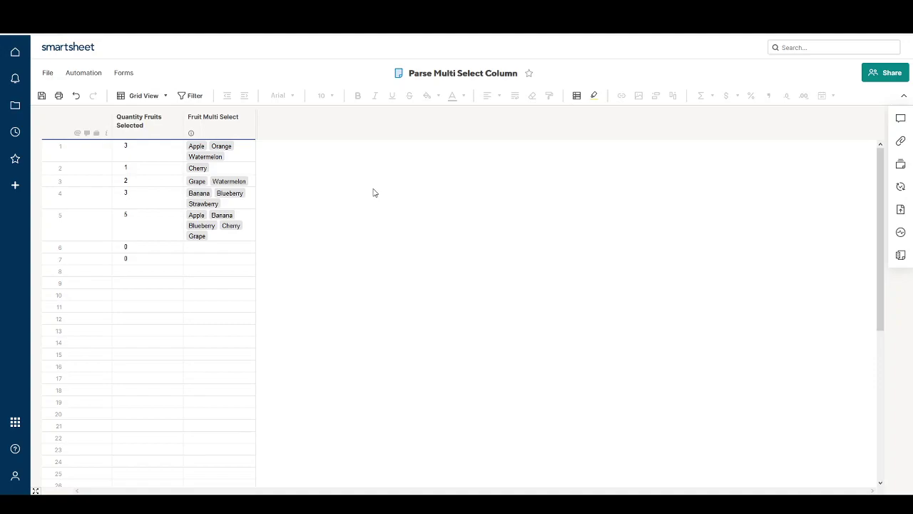
pyautogui.click(221, 155)
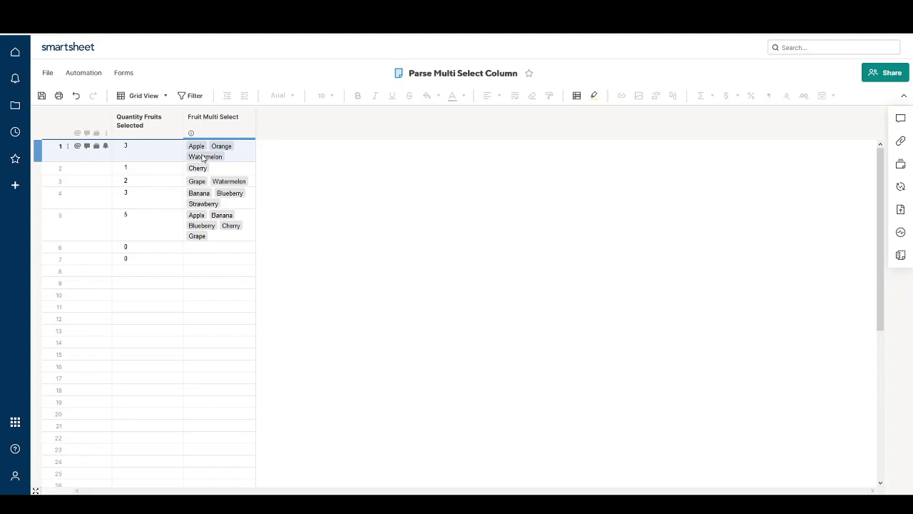
pyautogui.click(212, 135)
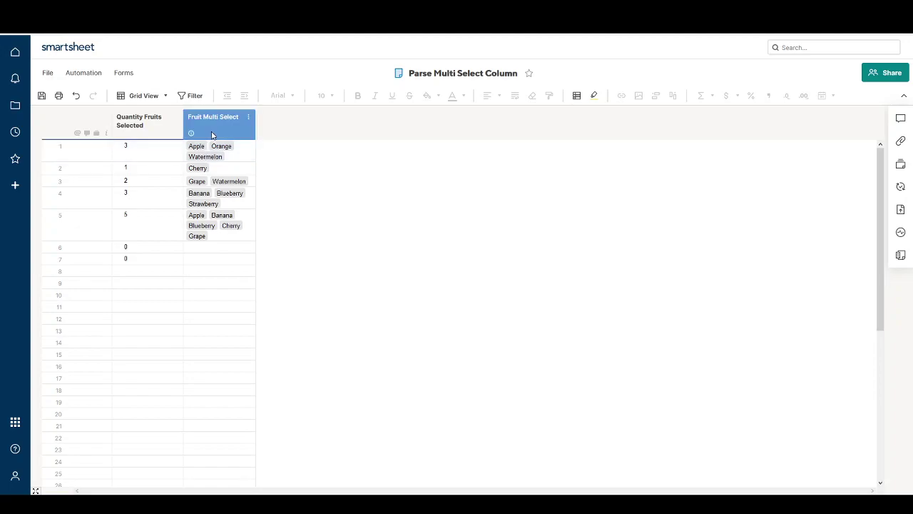
pyautogui.click(213, 148)
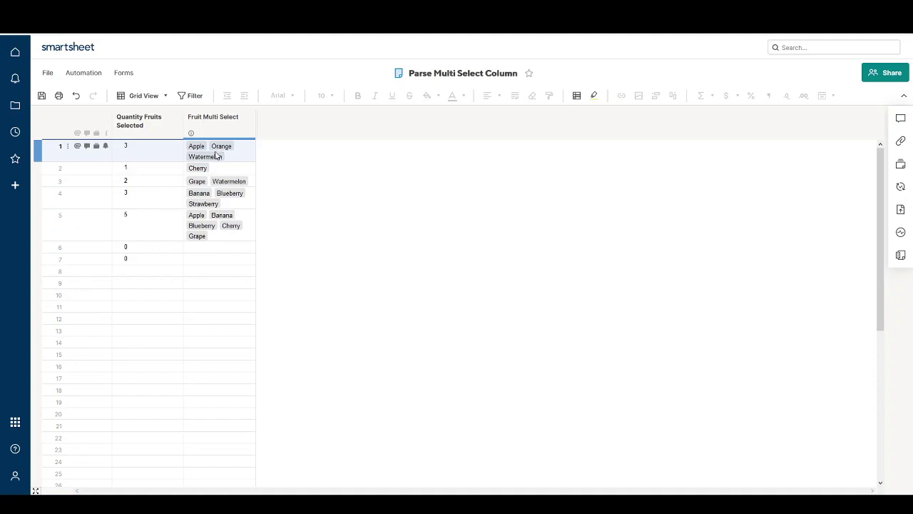
pyautogui.click(260, 159)
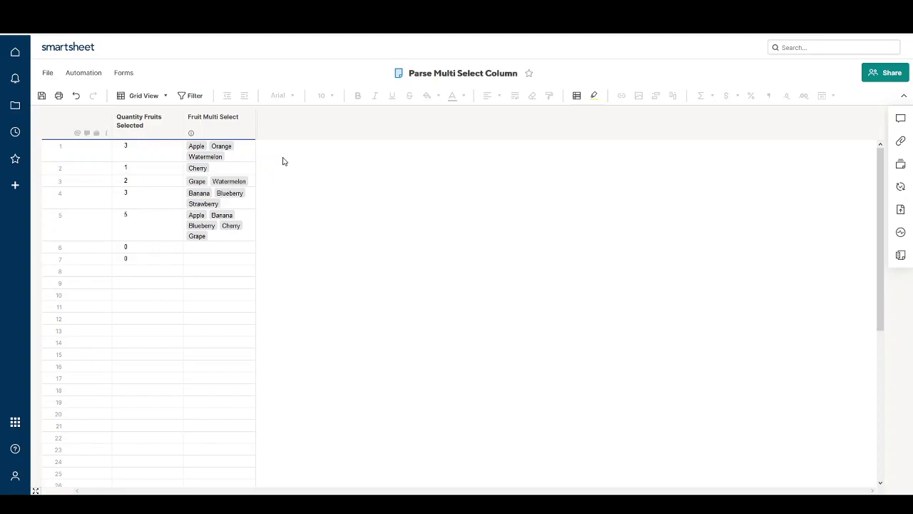
pyautogui.click(239, 157)
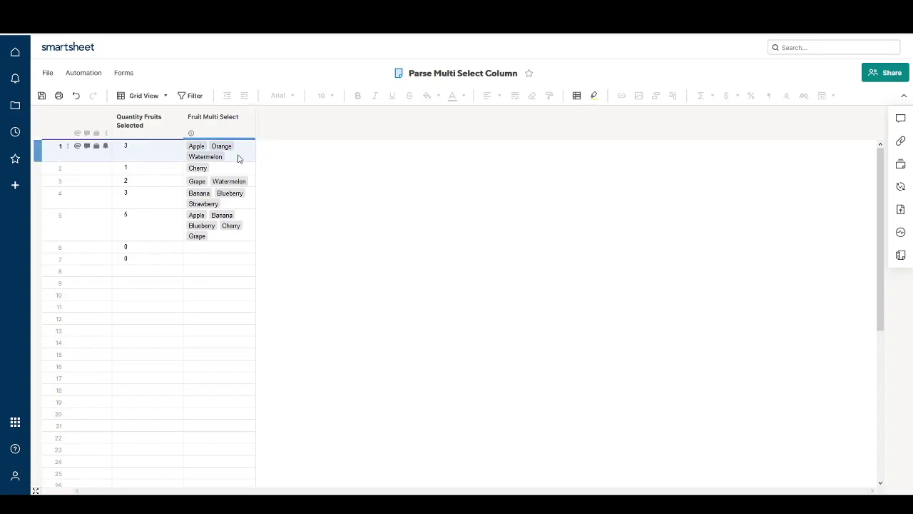
pyautogui.click(164, 155)
pyautogui.click(211, 149)
pyautogui.click(167, 158)
pyautogui.click(254, 148)
# Inspect the COUNTM formula in row 1 of the Quantity Fruits Selected column and close it without editing
pyautogui.click(143, 159)
pyautogui.click(137, 155)
pyautogui.click(136, 154)
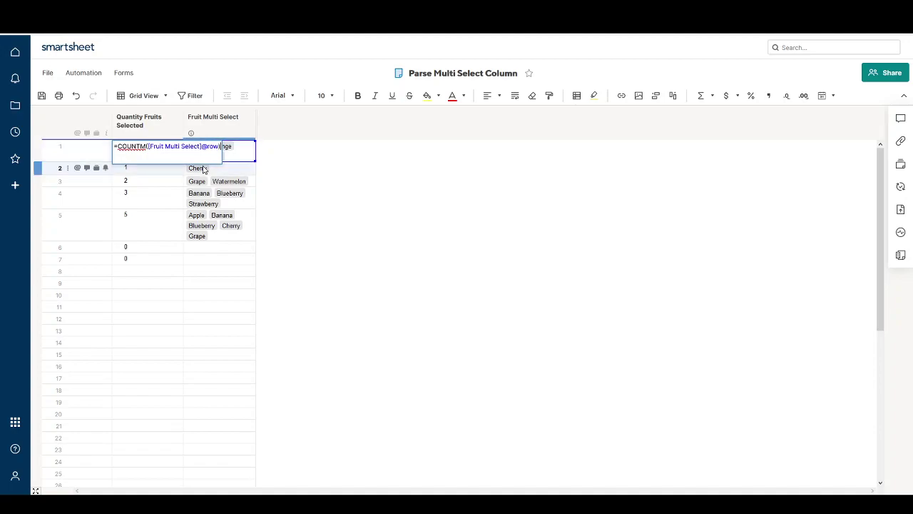
pyautogui.press('Return')
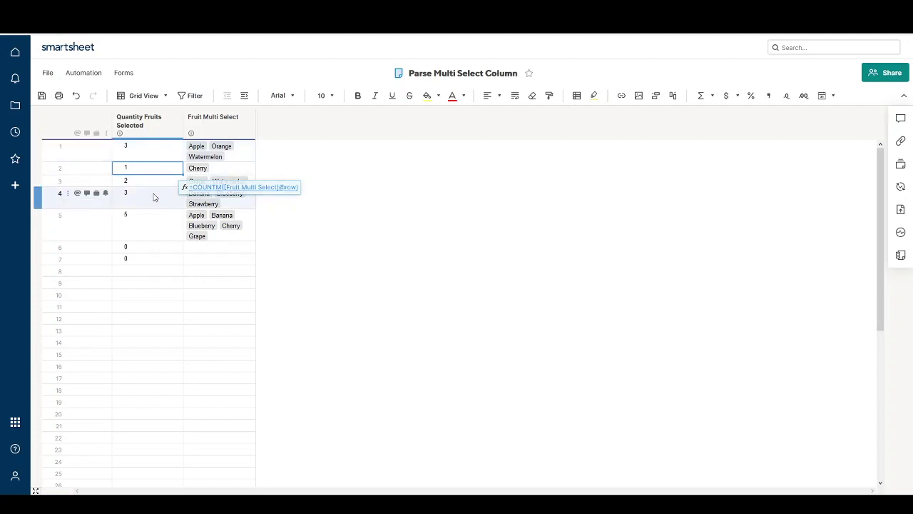
# Unhide all hidden columns in the sheet
pyautogui.rightClick(243, 133)
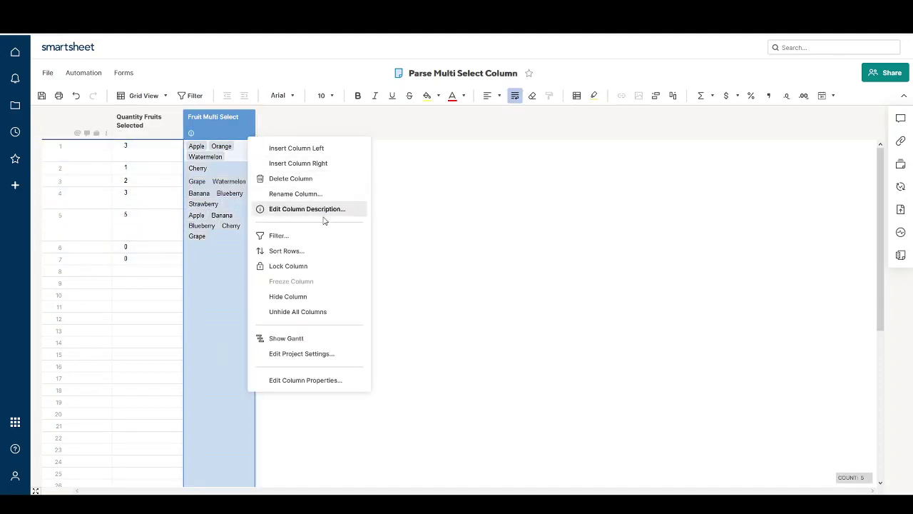
pyautogui.click(332, 312)
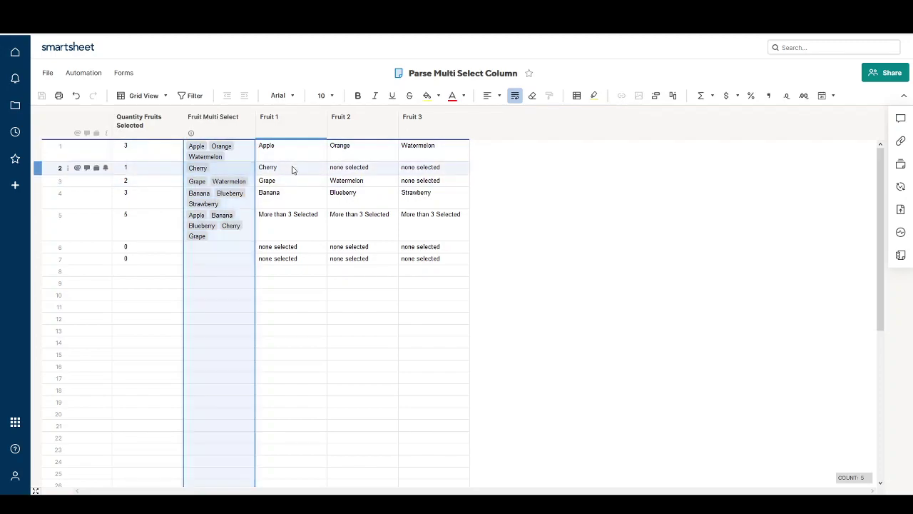
# Inspect the Fruit 1 column formula in rows 2 and 3, including its nested IF, LEFT and FIND parts
pyautogui.doubleClick(292, 169)
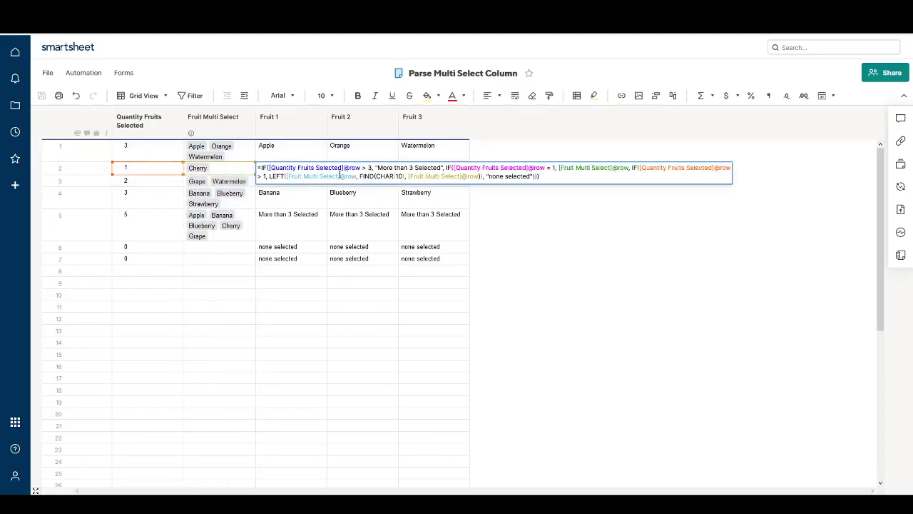
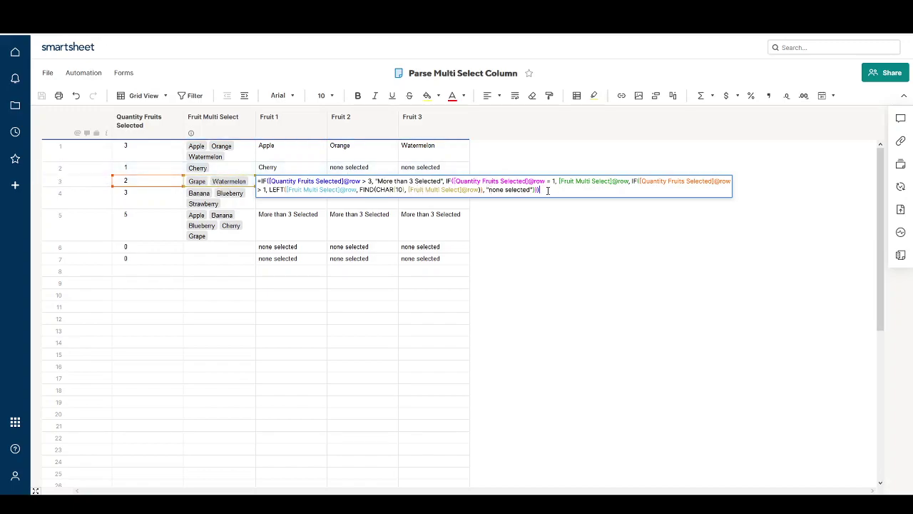
pyautogui.press('Return')
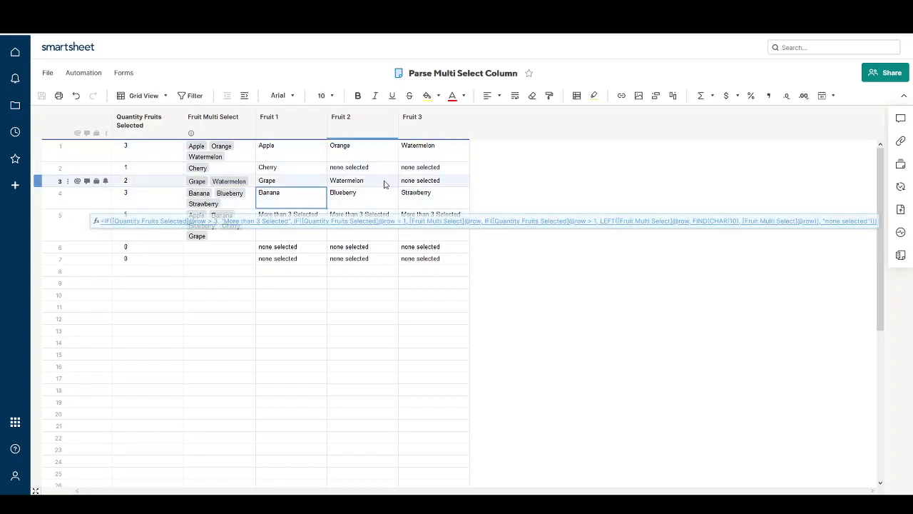
pyautogui.click(318, 183)
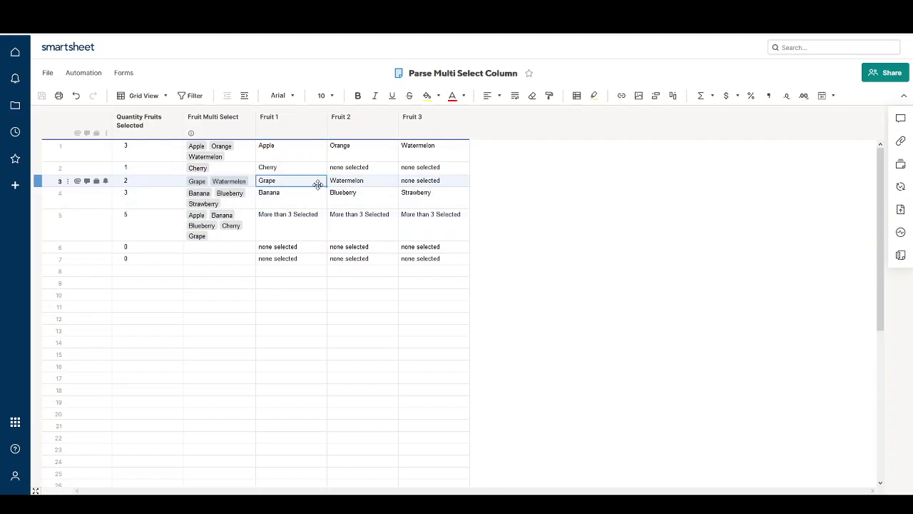
pyautogui.click(318, 183)
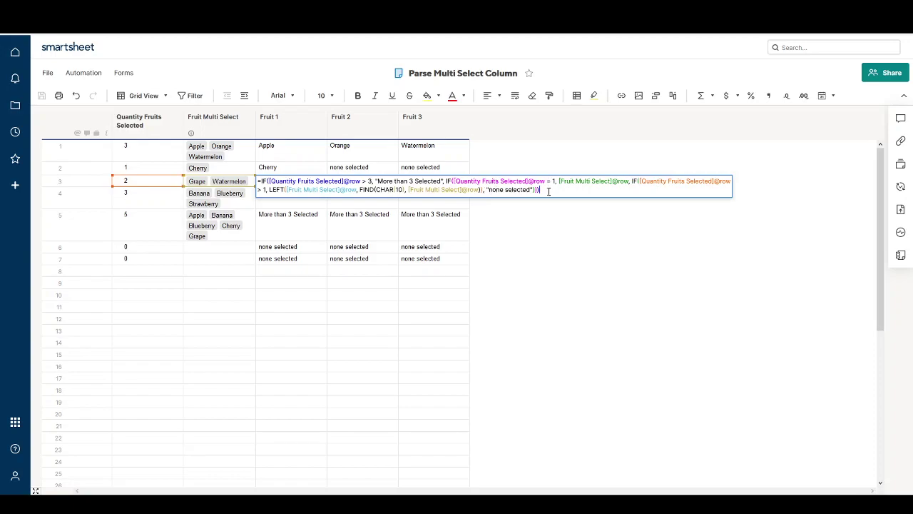
pyautogui.press('Return')
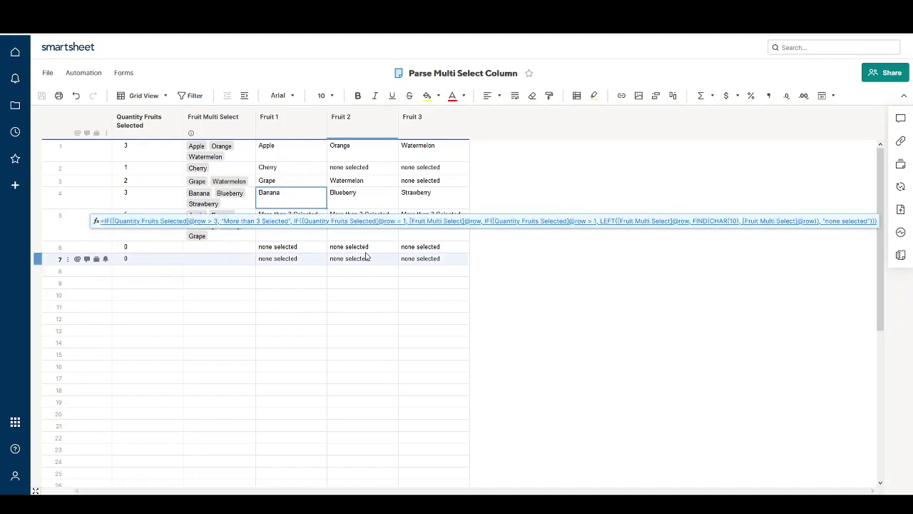
# Examine the SUBSTITUTE arguments in the Fruit 2 formula of row 3, covering the search text, old text and new text
pyautogui.click(349, 181)
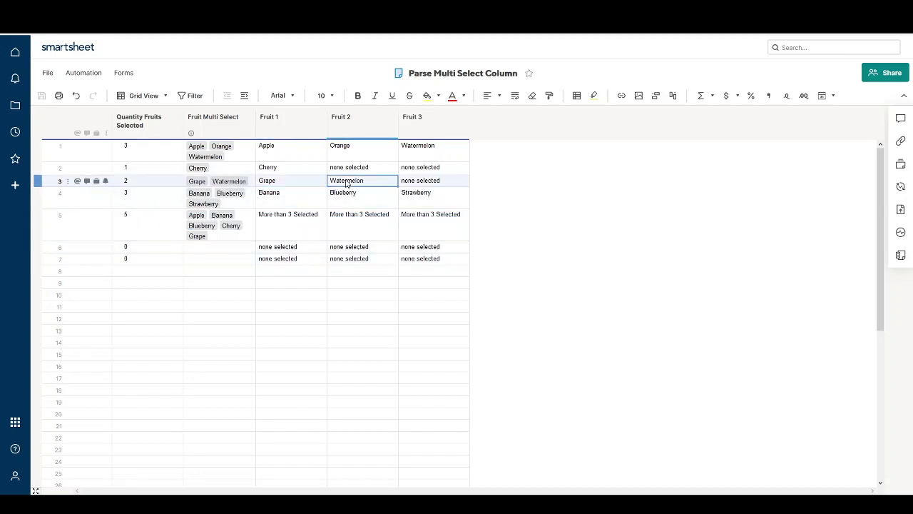
pyautogui.click(349, 181)
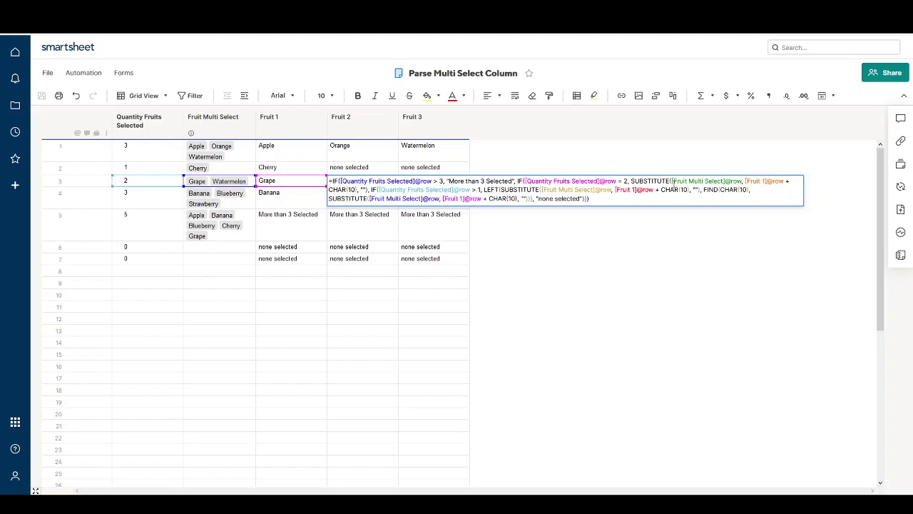
pyautogui.click(705, 184)
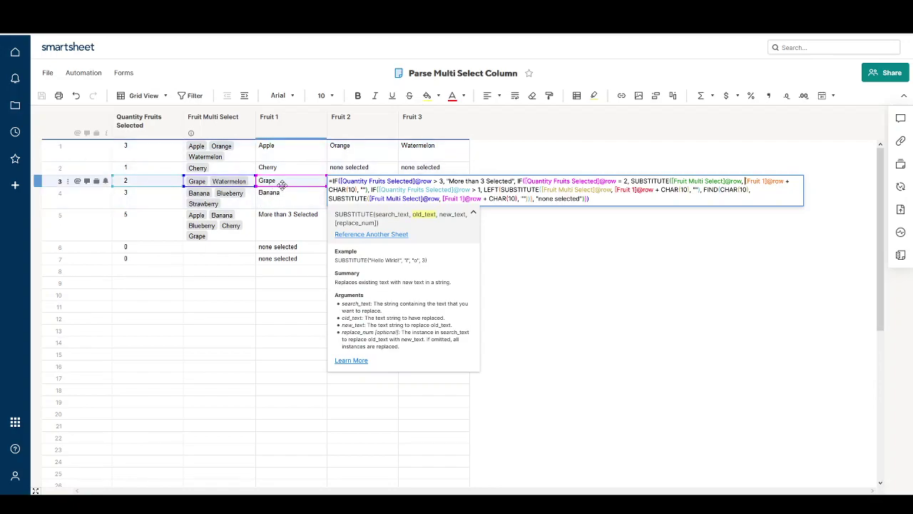
pyautogui.click(745, 182)
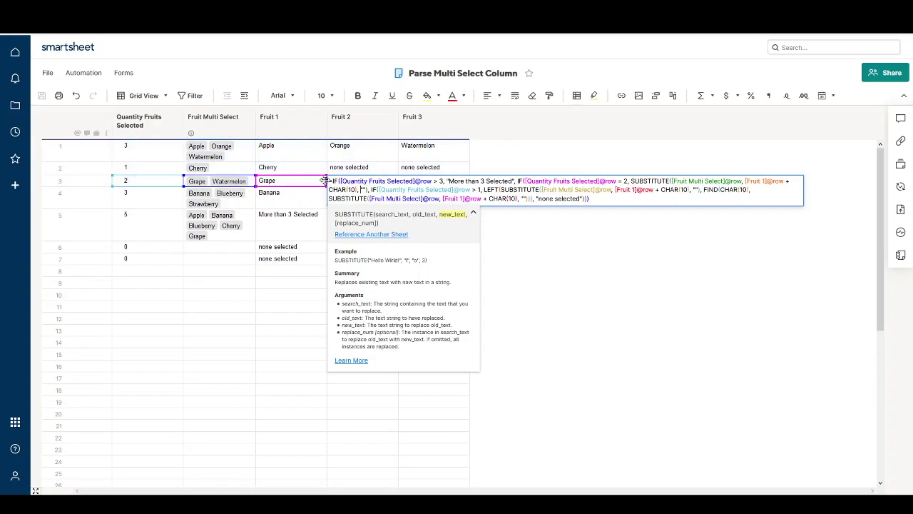
pyautogui.click(354, 191)
pyautogui.click(375, 178)
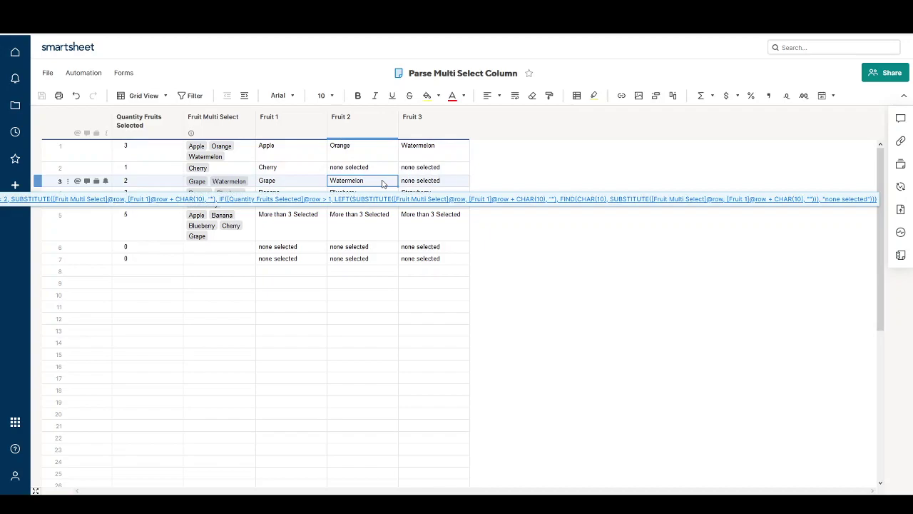
pyautogui.click(368, 227)
# In row 4's Fruit 2 formula, set the last IF condition to Quantity Fruits Selected > 2, and review its FIND and CHAR arguments
pyautogui.click(385, 197)
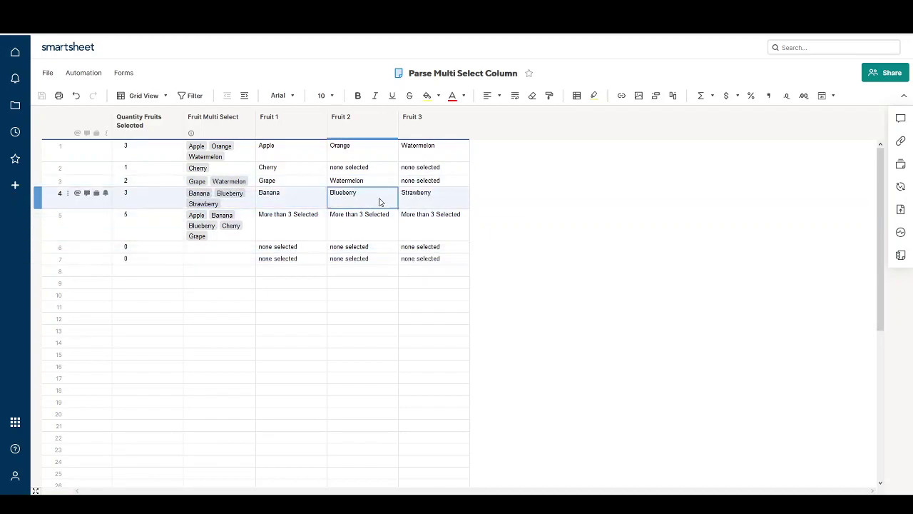
pyautogui.click(380, 202)
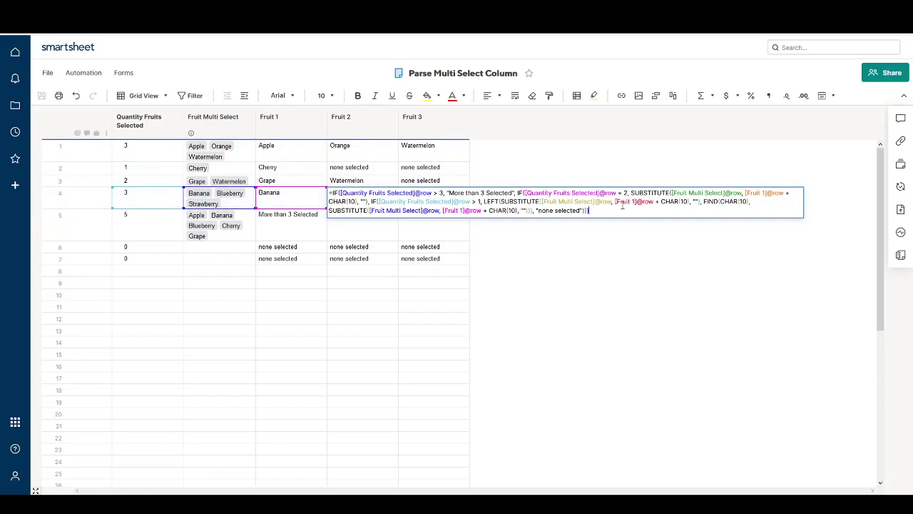
pyautogui.click(458, 211)
pyautogui.click(478, 201)
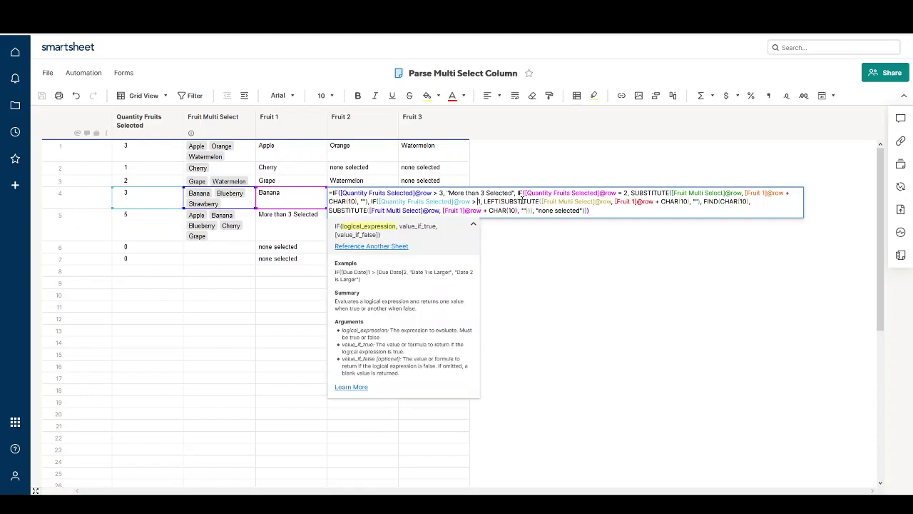
pyautogui.write('2')
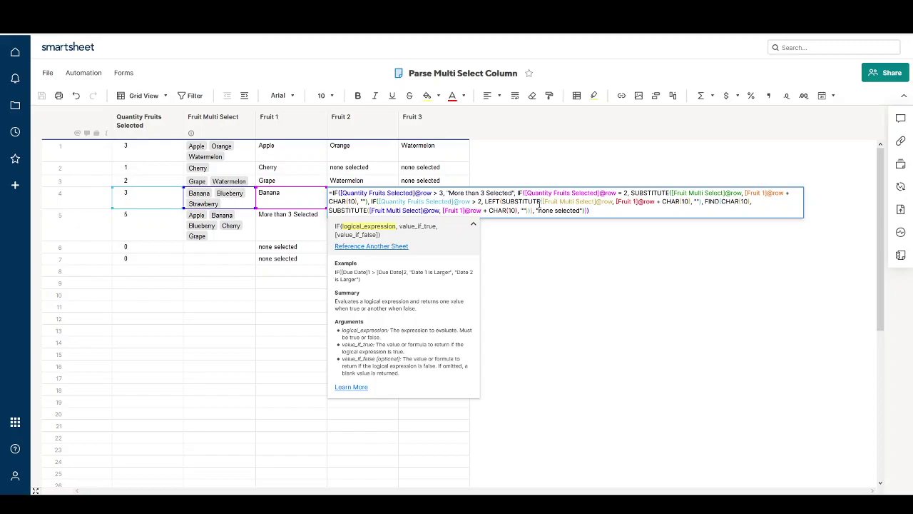
pyautogui.click(630, 193)
pyautogui.click(751, 202)
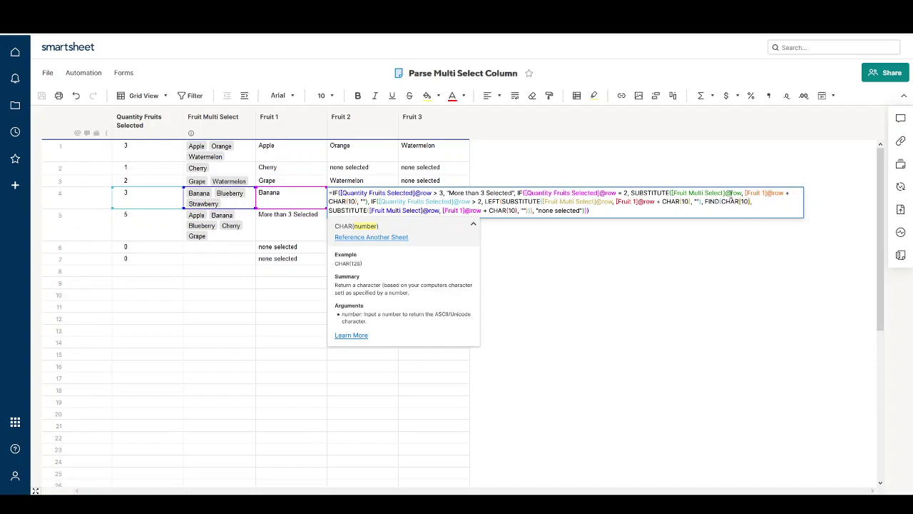
pyautogui.click(724, 202)
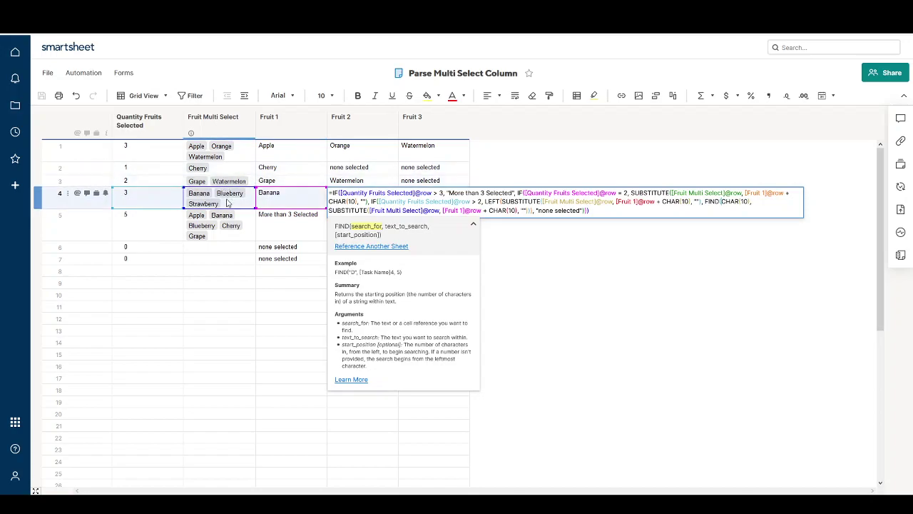
pyautogui.click(613, 212)
pyautogui.press('Return')
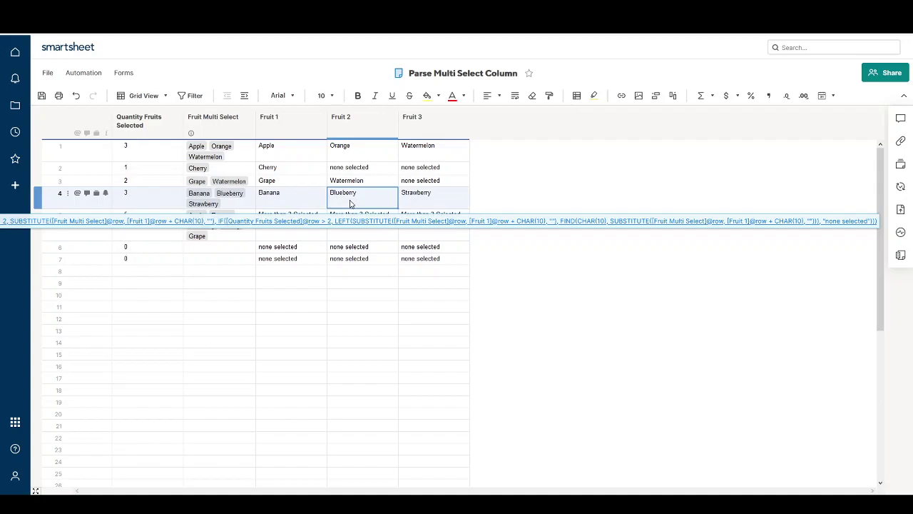
pyautogui.doubleClick(350, 203)
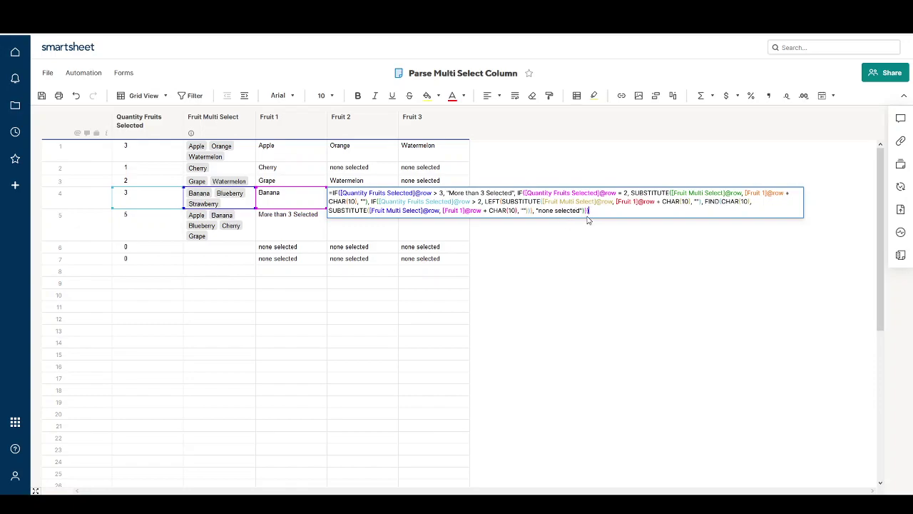
pyautogui.press('Return')
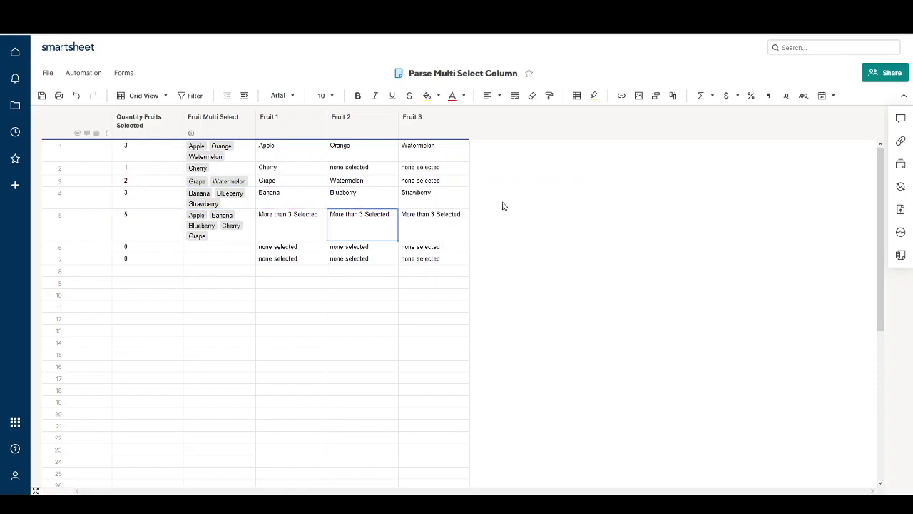
# Inspect the Fruit 3 formula in row 4, including its SUBSTITUTE of the Fruit 1 and Fruit 2 values
pyautogui.click(447, 206)
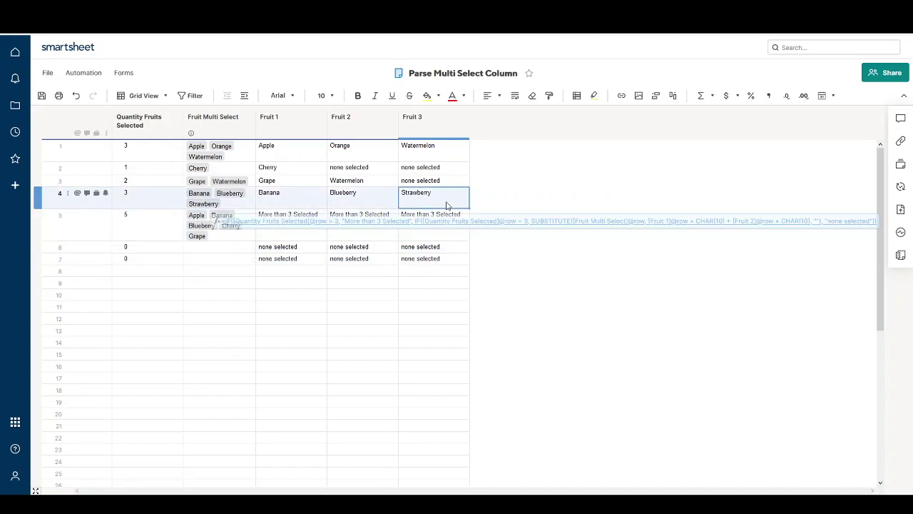
pyautogui.doubleClick(446, 205)
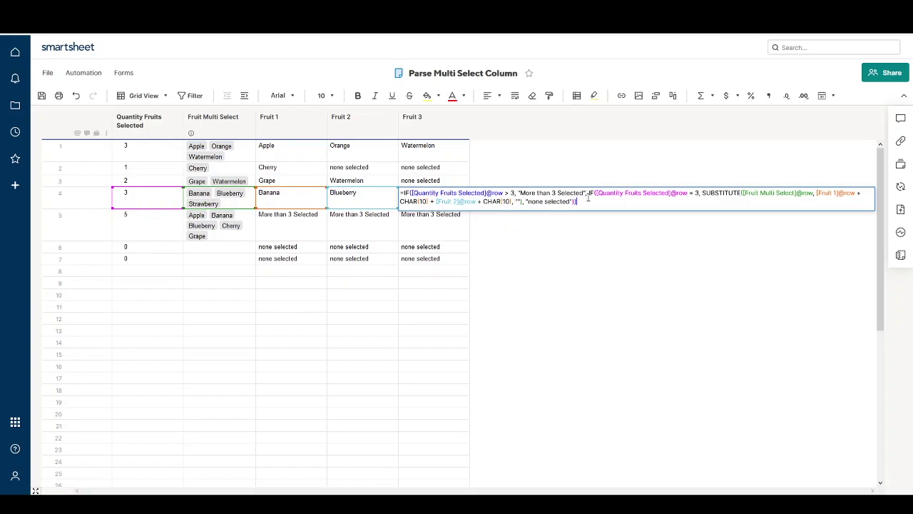
pyautogui.click(442, 214)
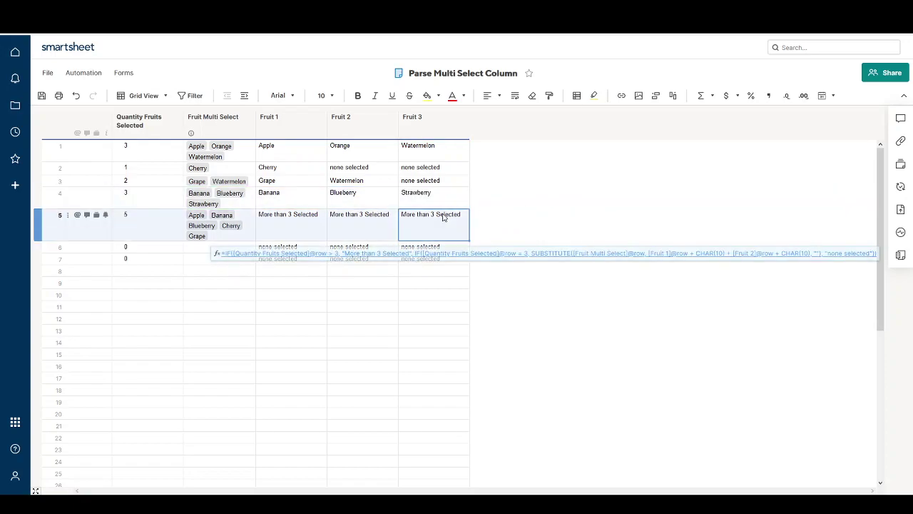
pyautogui.click(436, 198)
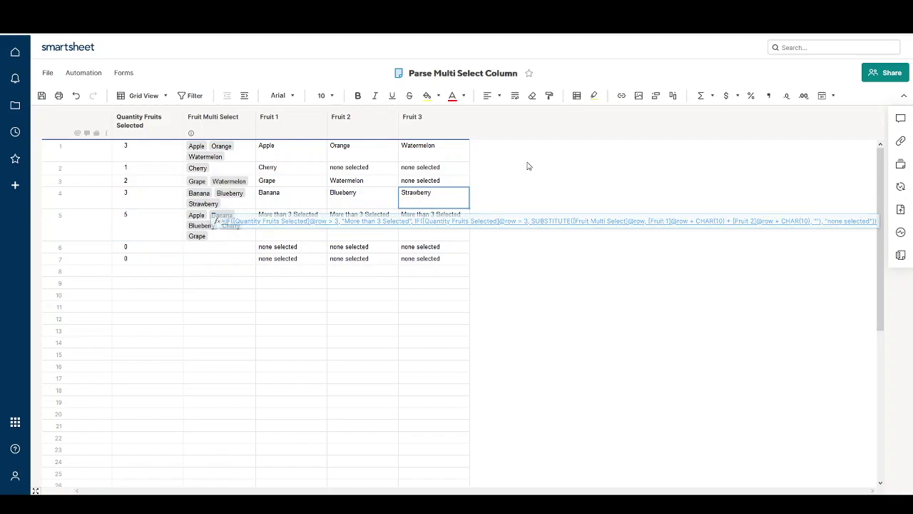
pyautogui.doubleClick(435, 196)
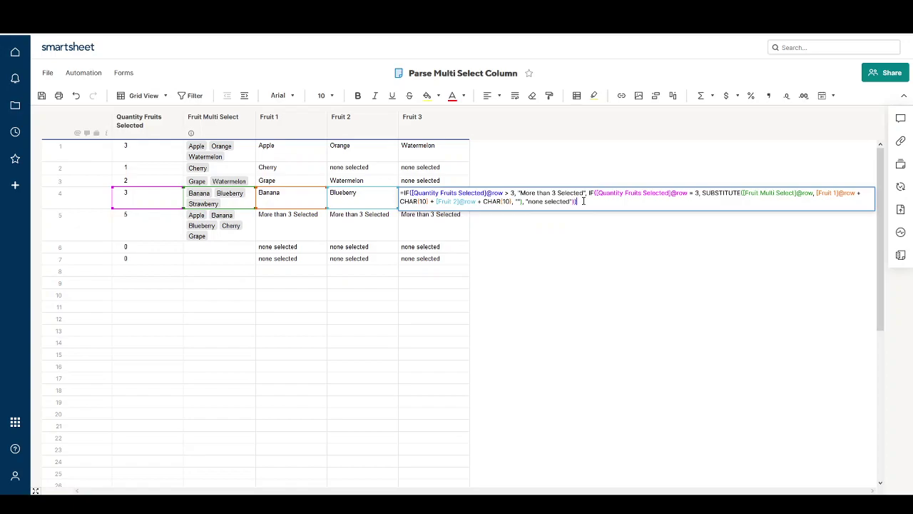
pyautogui.press('Return')
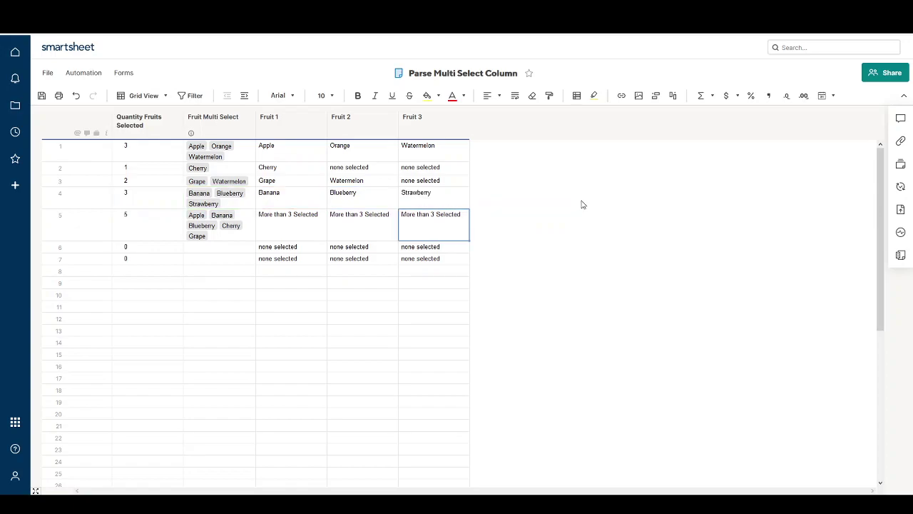
# Choose Apple in row 6 of the Fruit Multi Select column to test the formulas with a single fruit
pyautogui.click(279, 237)
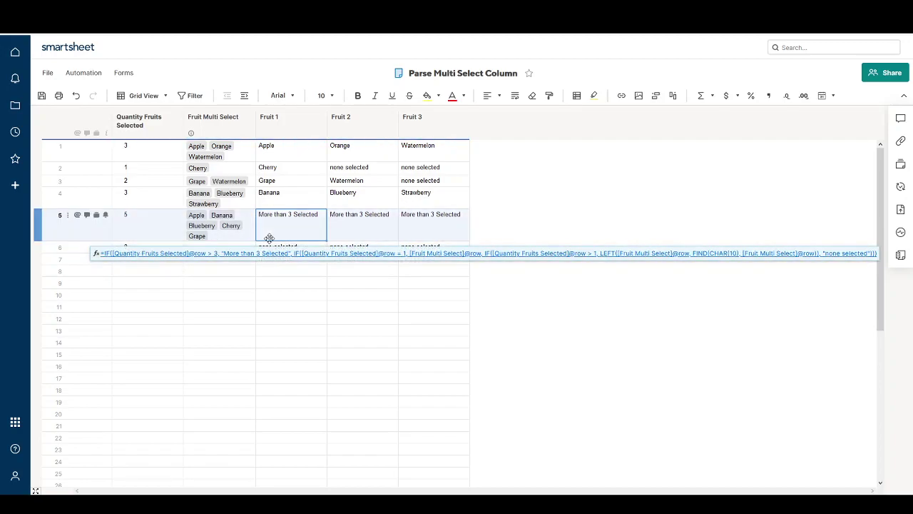
pyautogui.click(244, 246)
pyautogui.click(249, 248)
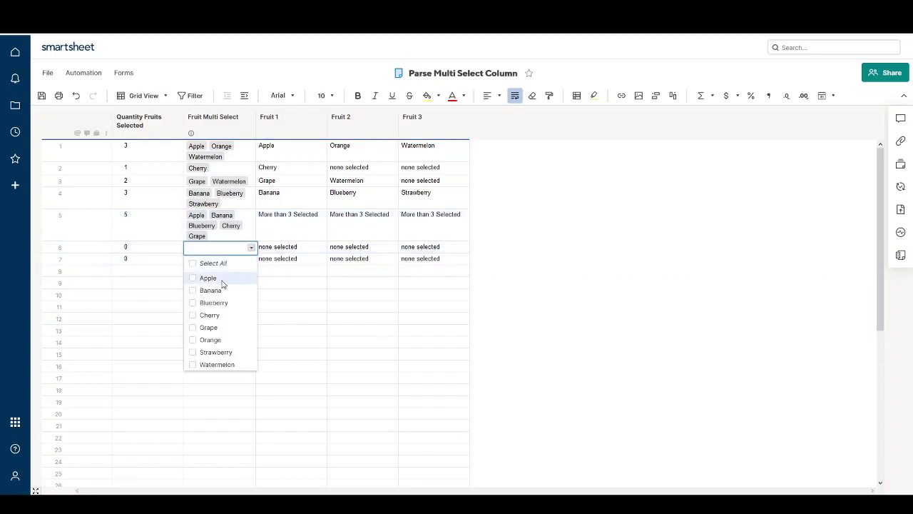
pyautogui.click(226, 279)
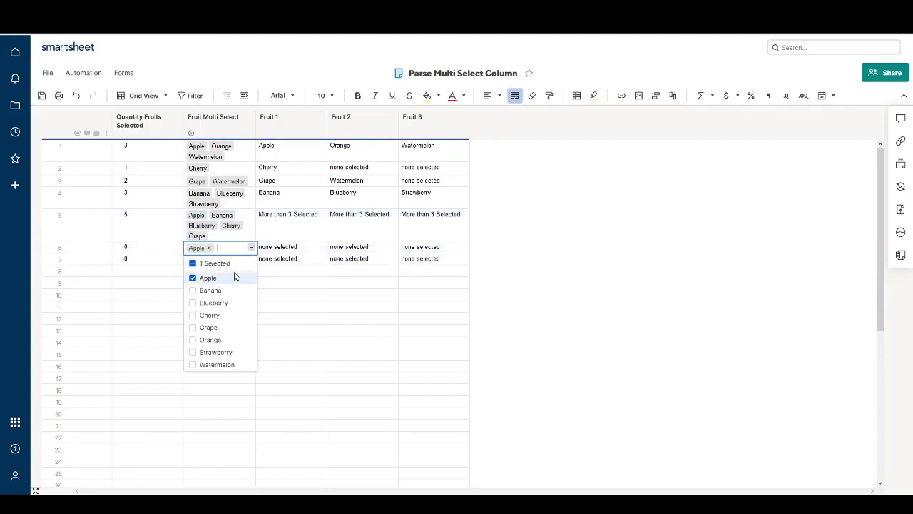
pyautogui.click(302, 272)
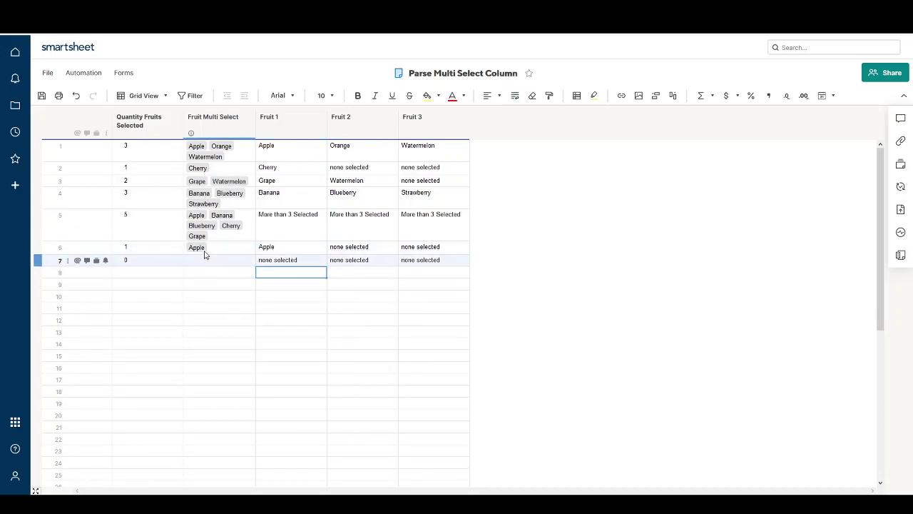
# Replace Apple with Cherry and Orange in row 6's Fruit Multi Select cell to test a two-fruit selection
pyautogui.click(248, 249)
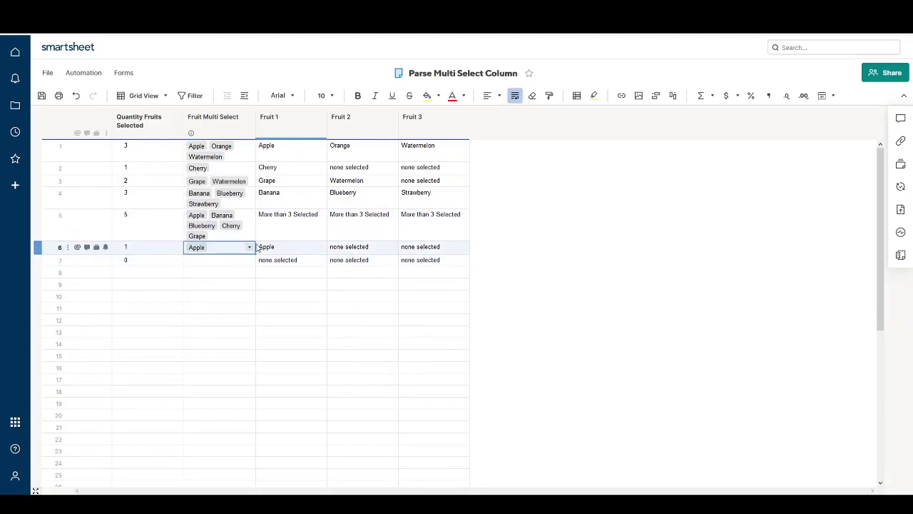
pyautogui.click(249, 248)
pyautogui.click(210, 279)
pyautogui.click(210, 315)
pyautogui.click(210, 340)
pyautogui.click(289, 272)
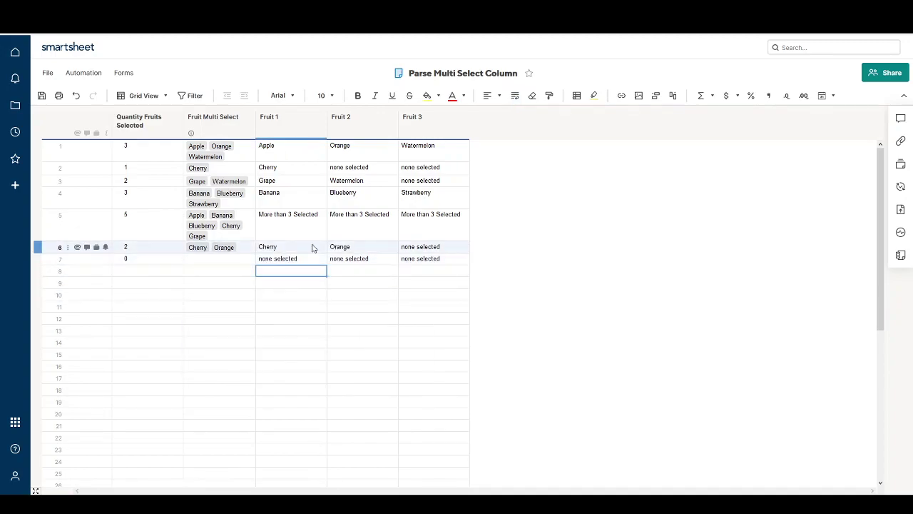
# Add Strawberry to row 6's Fruit Multi Select cell to test the formulas with three fruits
pyautogui.click(249, 249)
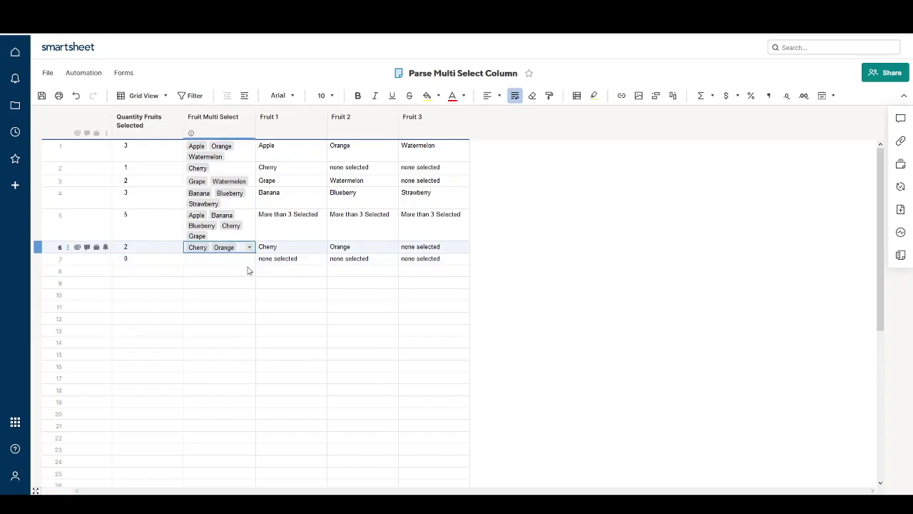
pyautogui.click(249, 250)
pyautogui.click(226, 352)
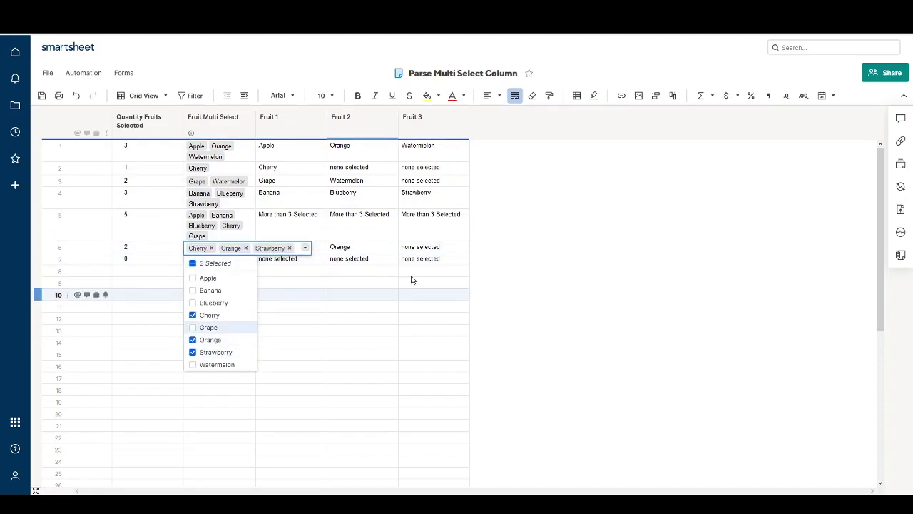
pyautogui.click(363, 295)
# Select all of the available fruits in row 6's Fruit Multi Select cell to test the more-than-three case
pyautogui.click(251, 258)
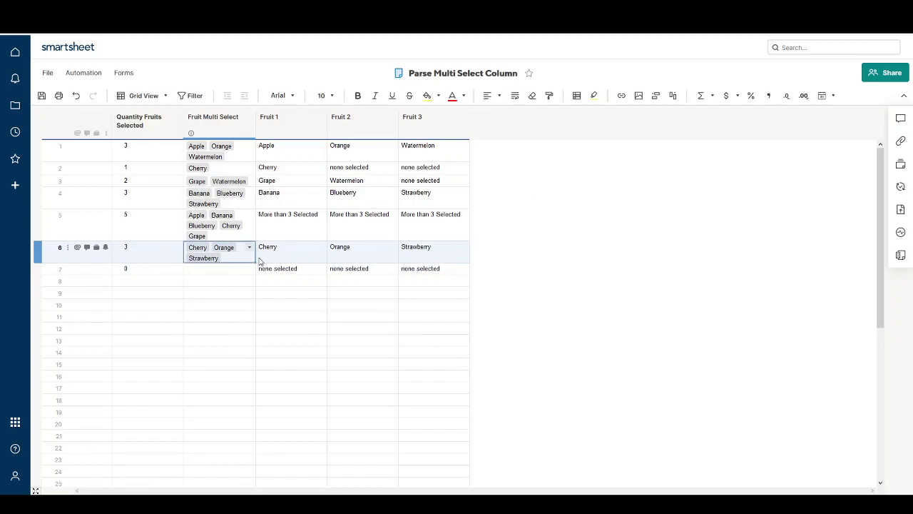
pyautogui.click(230, 255)
pyautogui.click(192, 271)
pyautogui.click(192, 271)
pyautogui.click(311, 304)
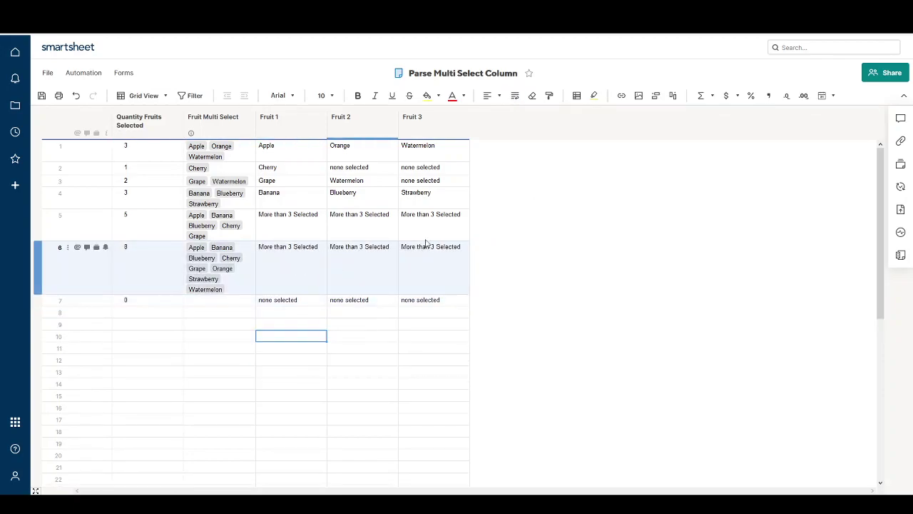